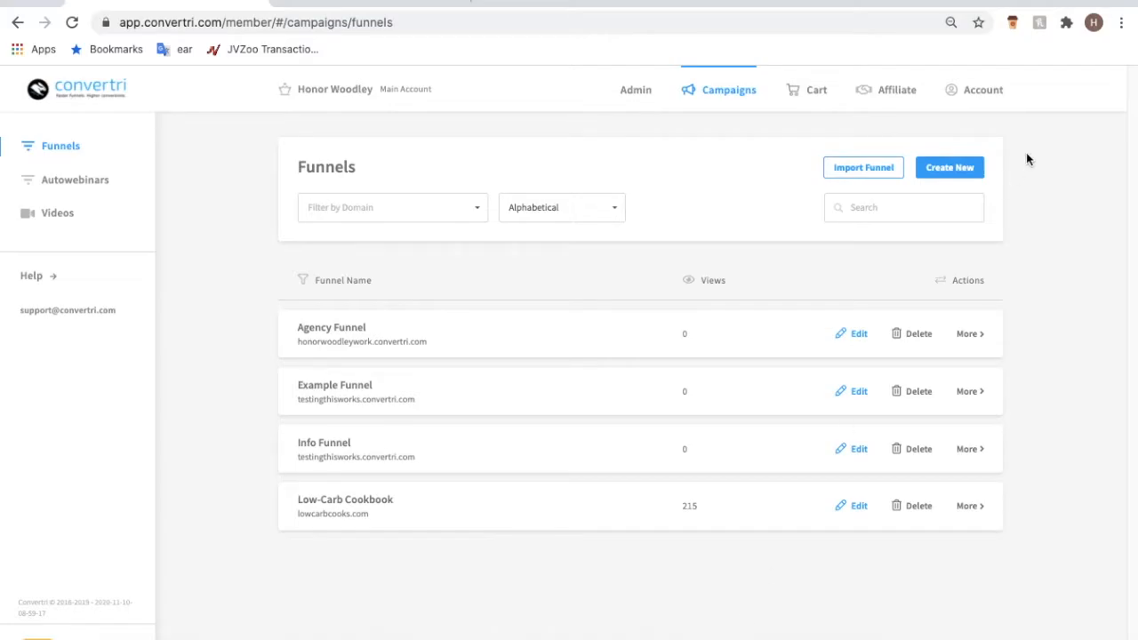
Open the MailerLite integration's installation settings from the account's integrations.
click(989, 96)
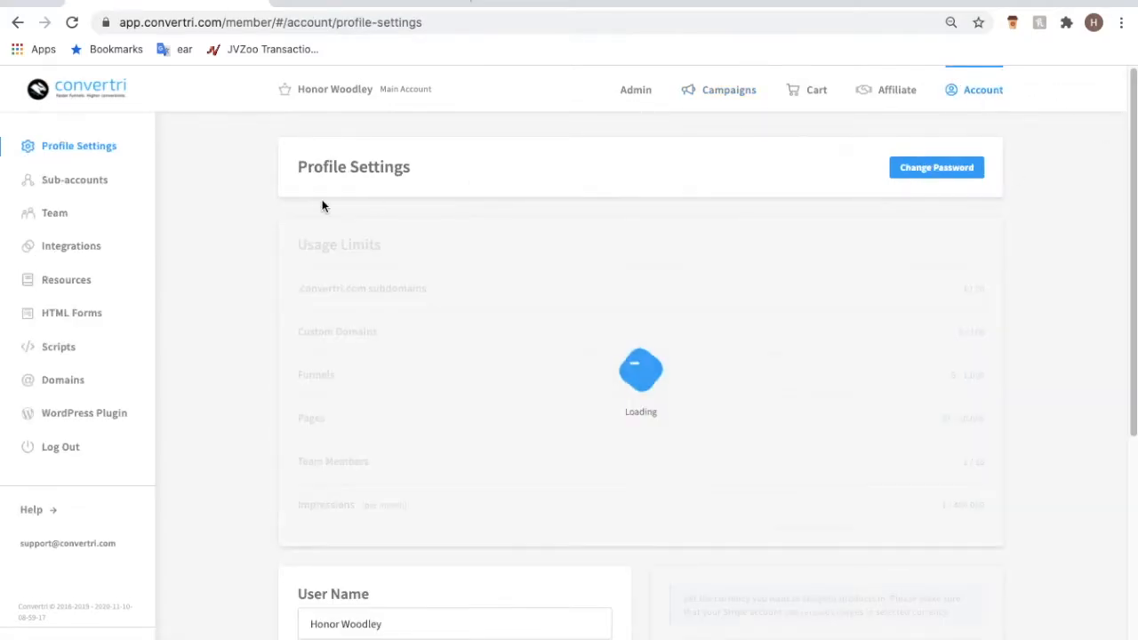
click(75, 249)
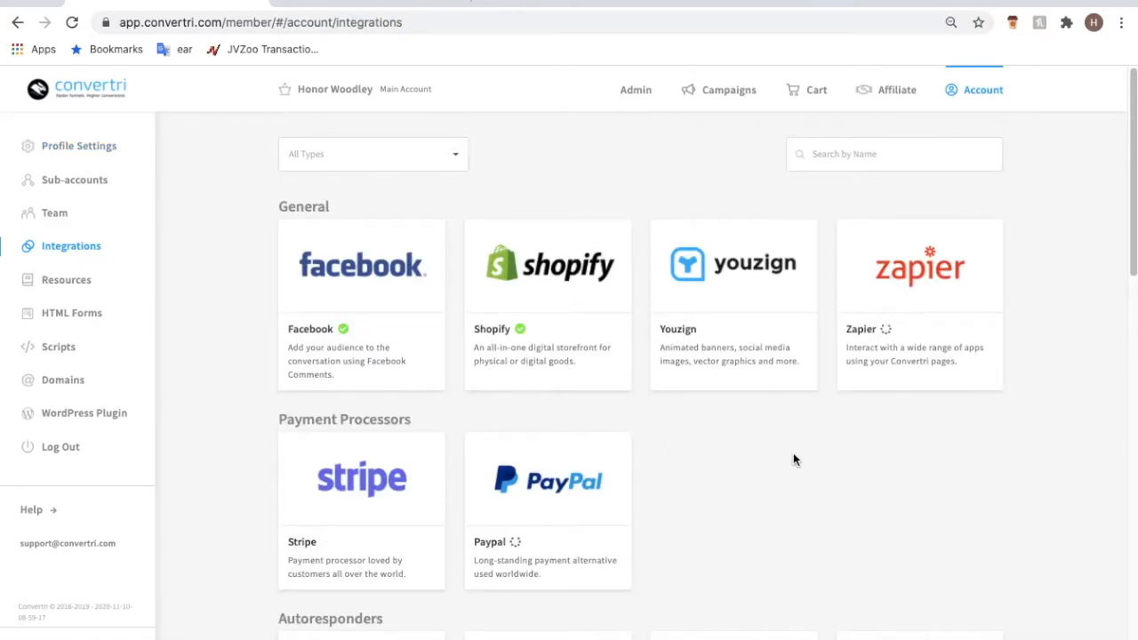
scroll(794, 458, down, 7)
mouse_move(919, 393)
click(920, 388)
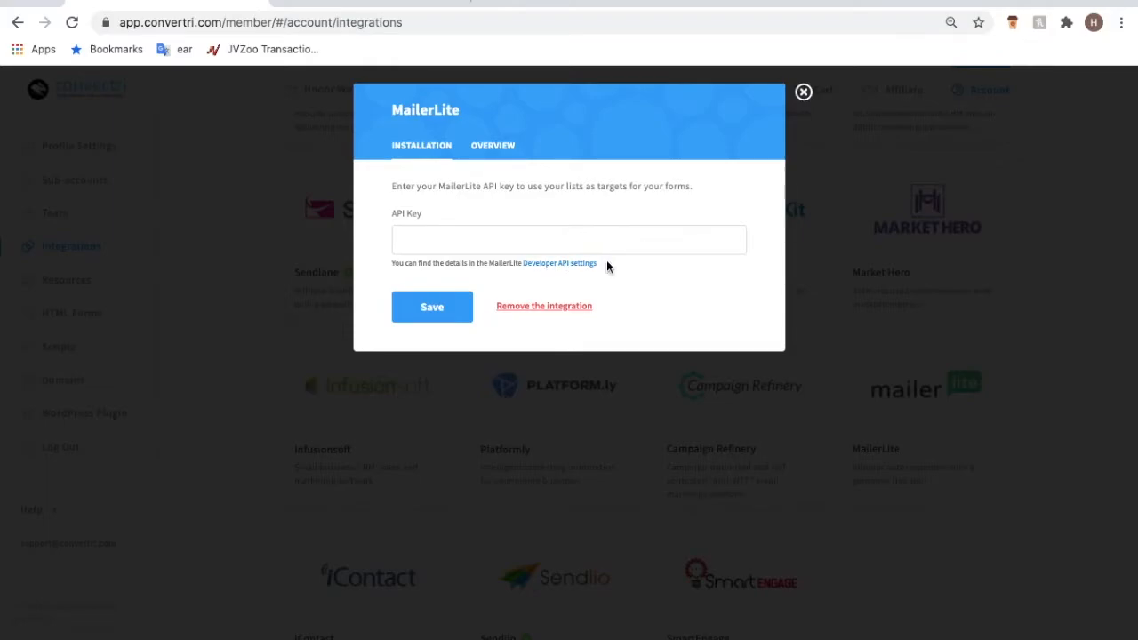
Switch to MailerLite and view the list of subscriber groups.
click(386, 5)
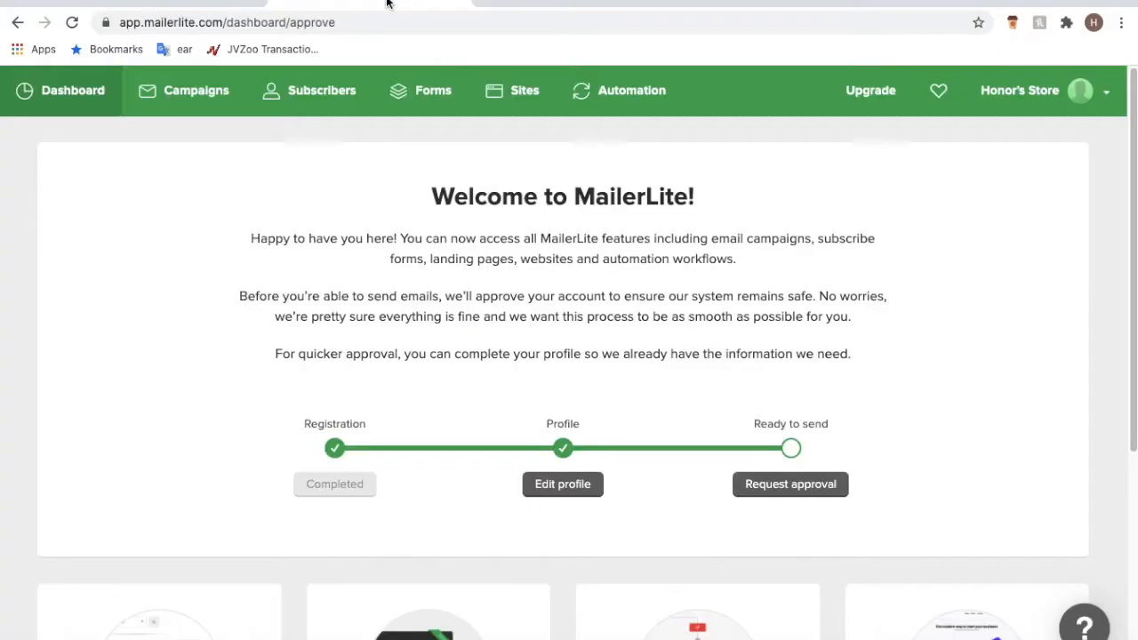
click(199, 3)
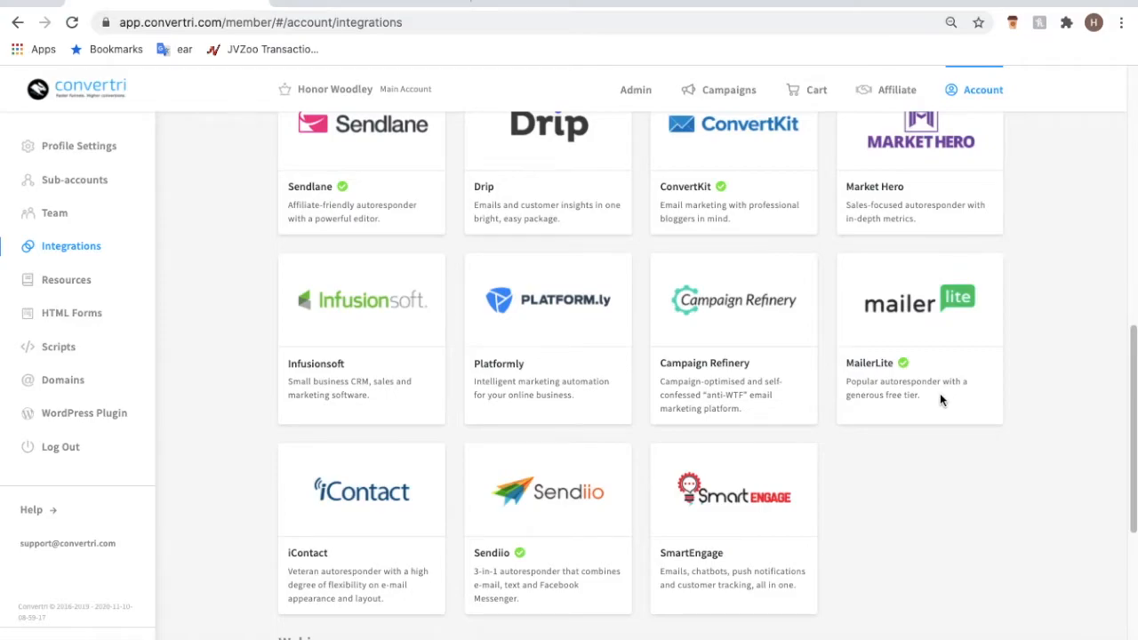
click(353, 6)
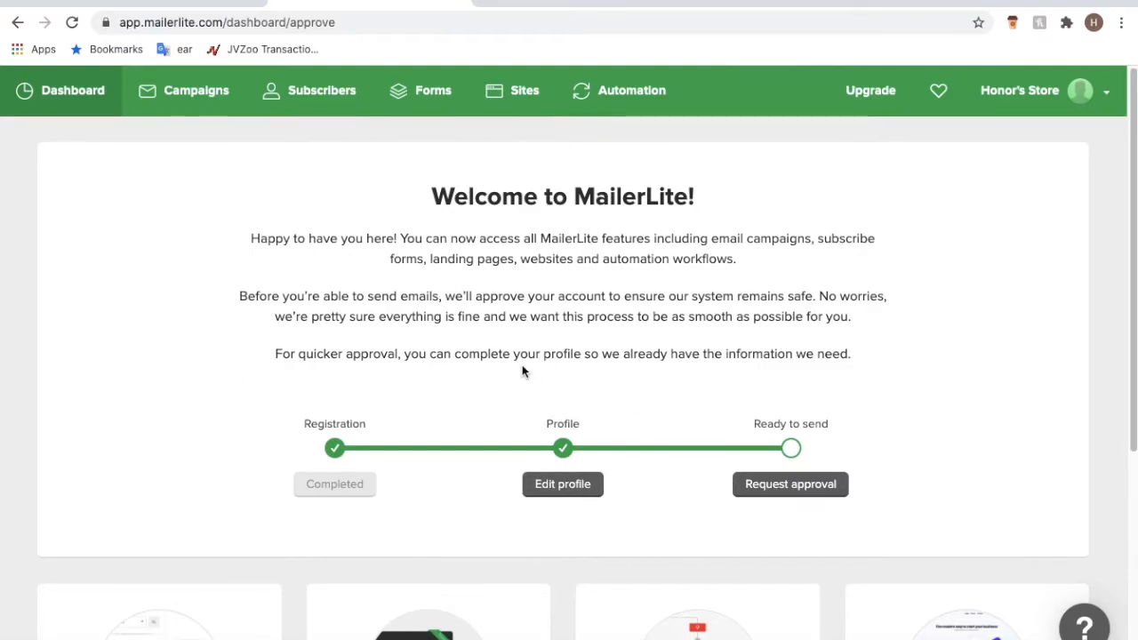
click(346, 91)
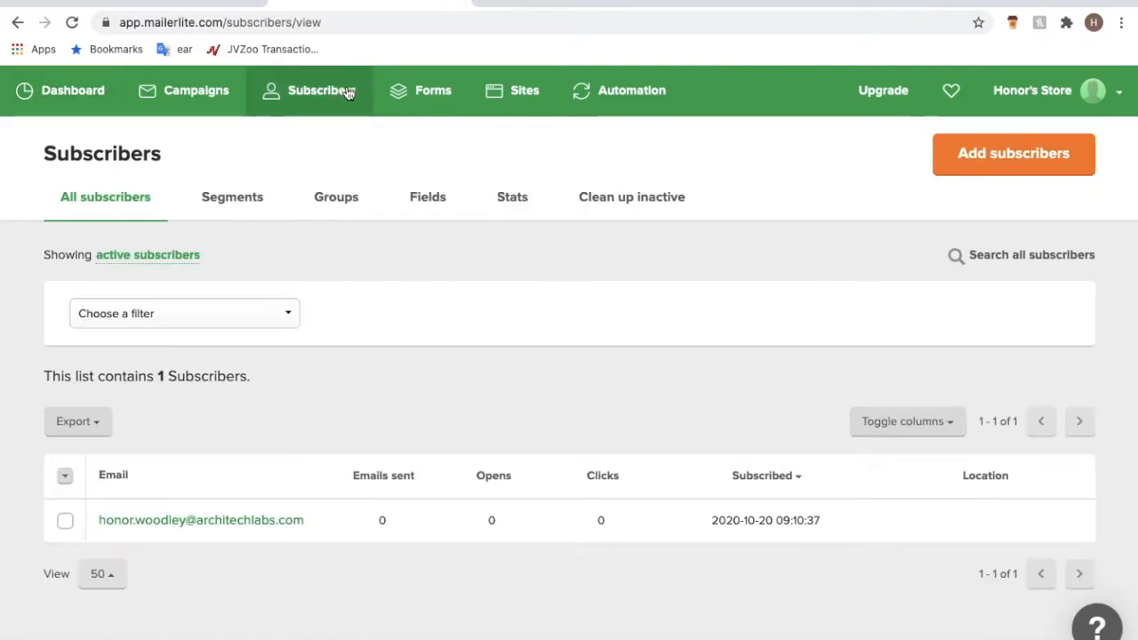
click(336, 197)
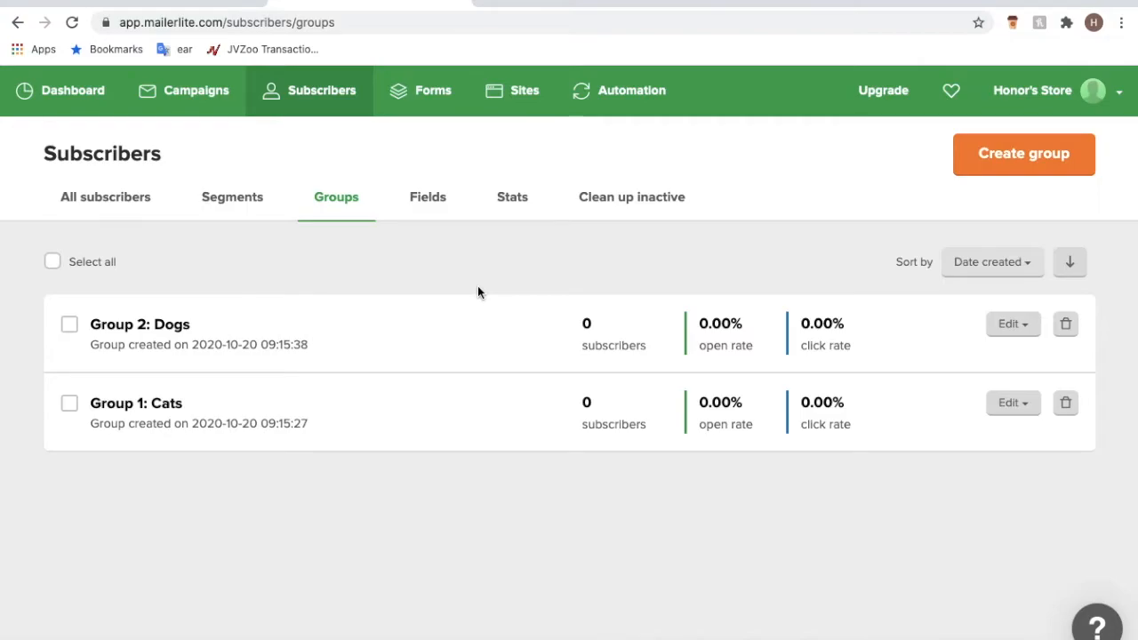
Switch back to Convertri and open the Form Page of the Example Funnel in the page editor.
click(183, 4)
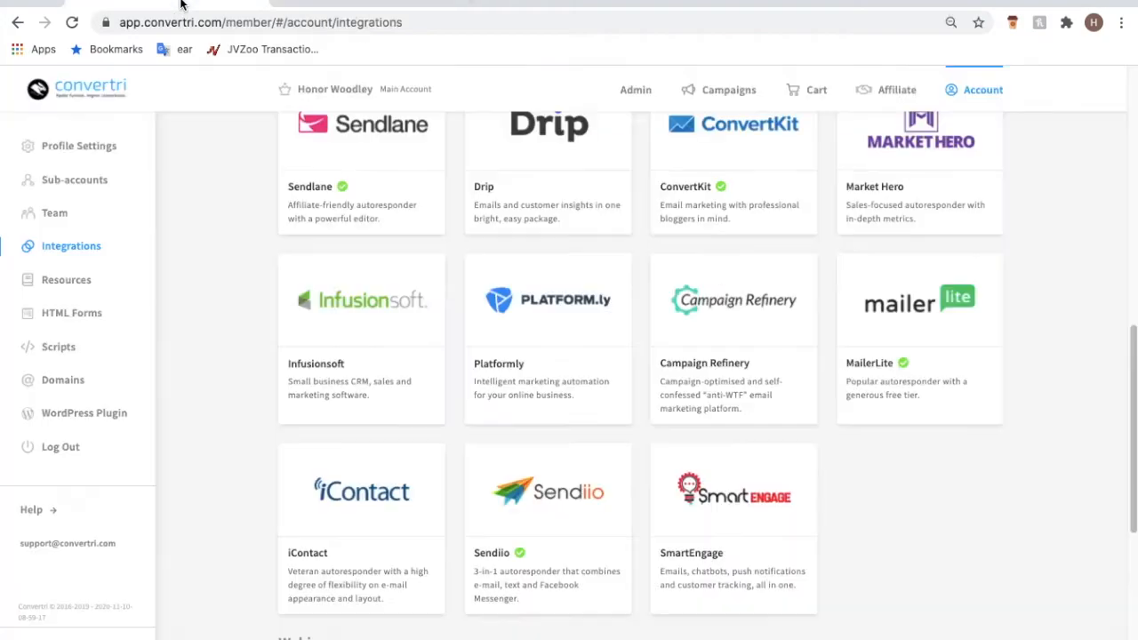
click(722, 92)
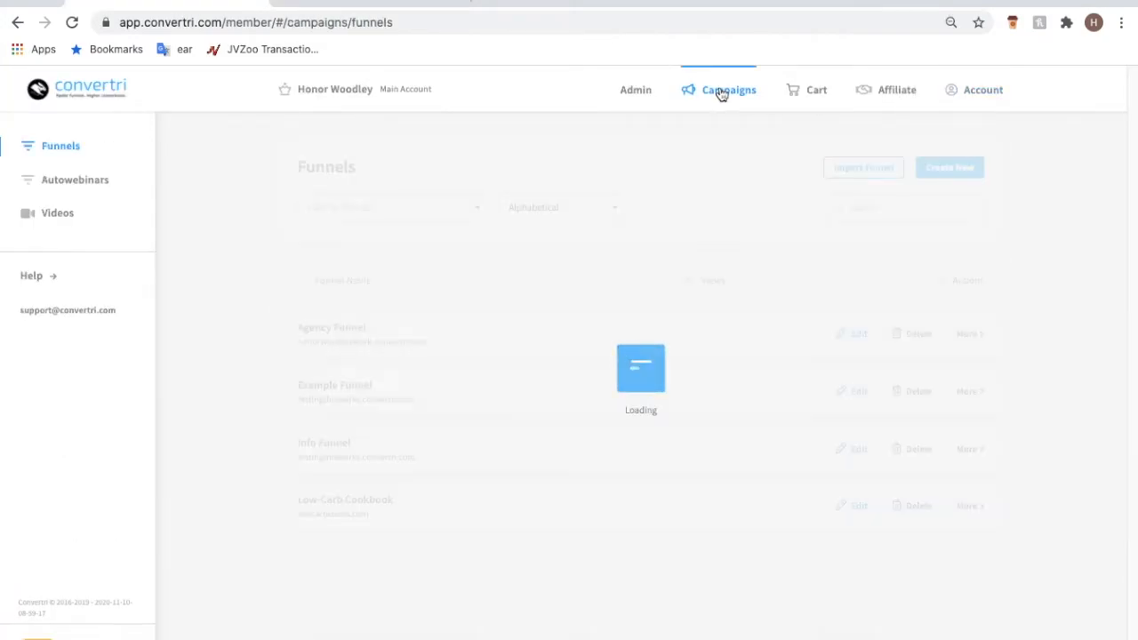
click(472, 397)
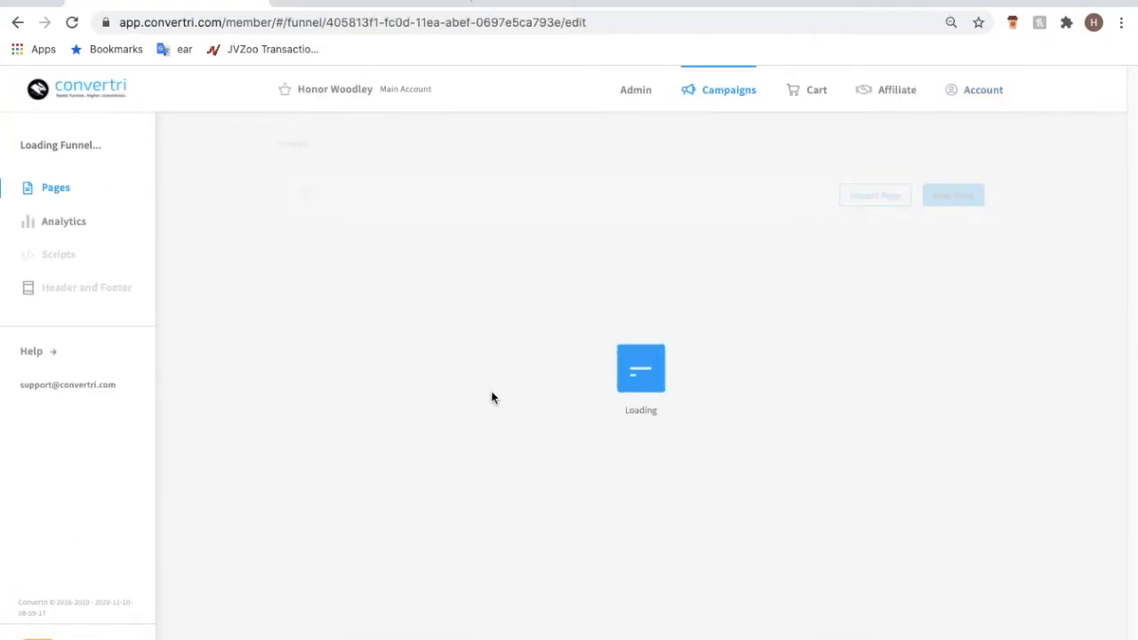
click(600, 522)
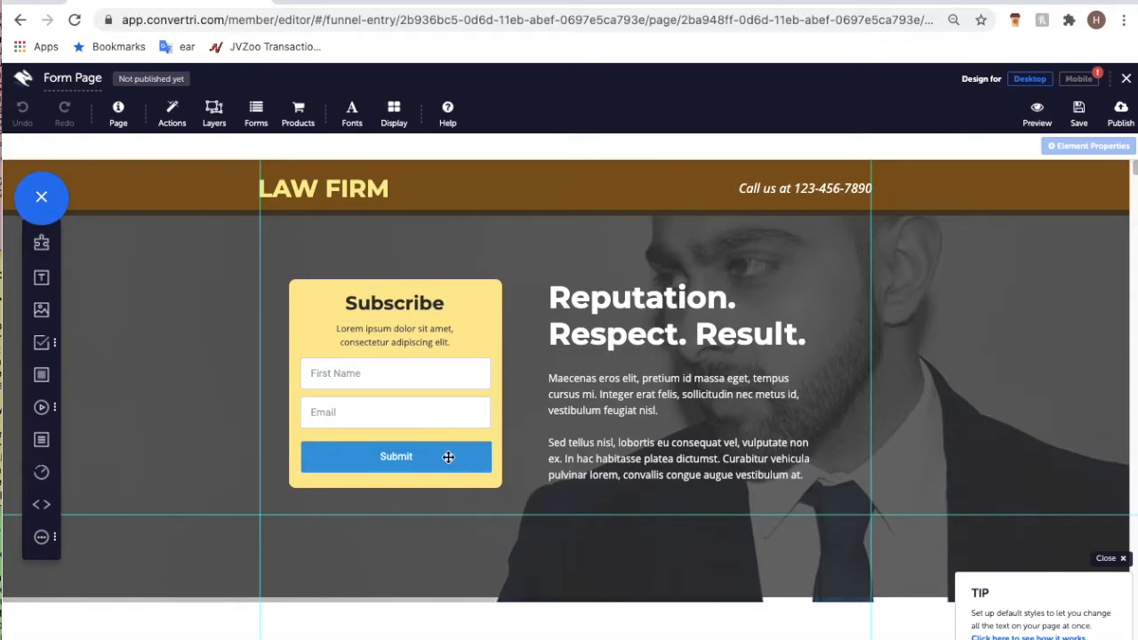
Examine the Subscribe form's First Name, Email and Submit elements and the form elements available to add.
click(424, 416)
click(424, 458)
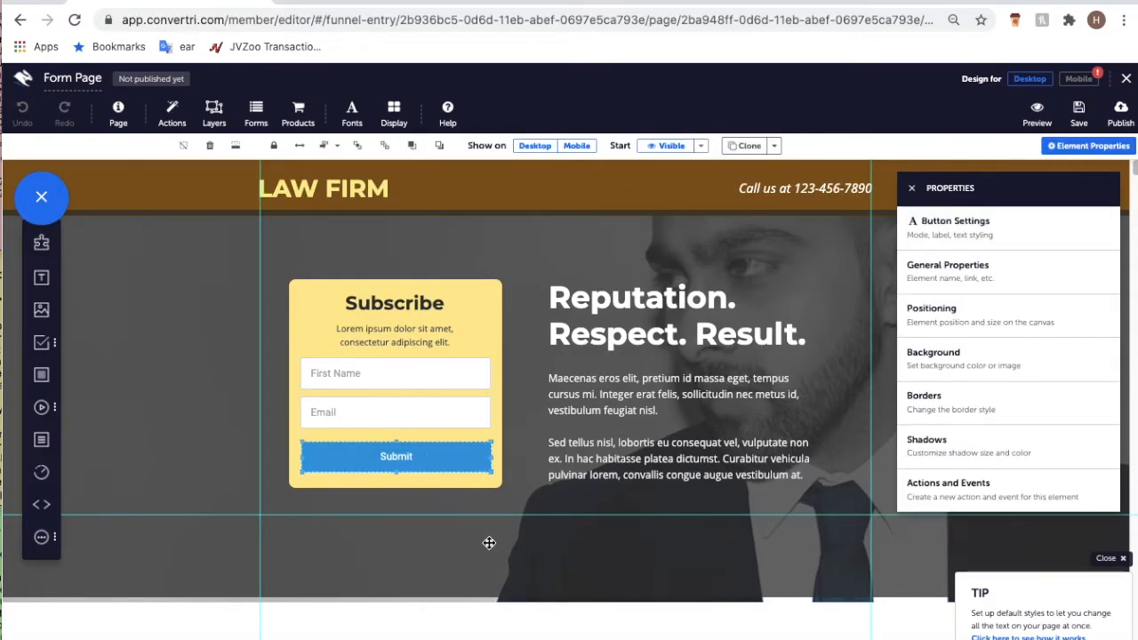
click(356, 425)
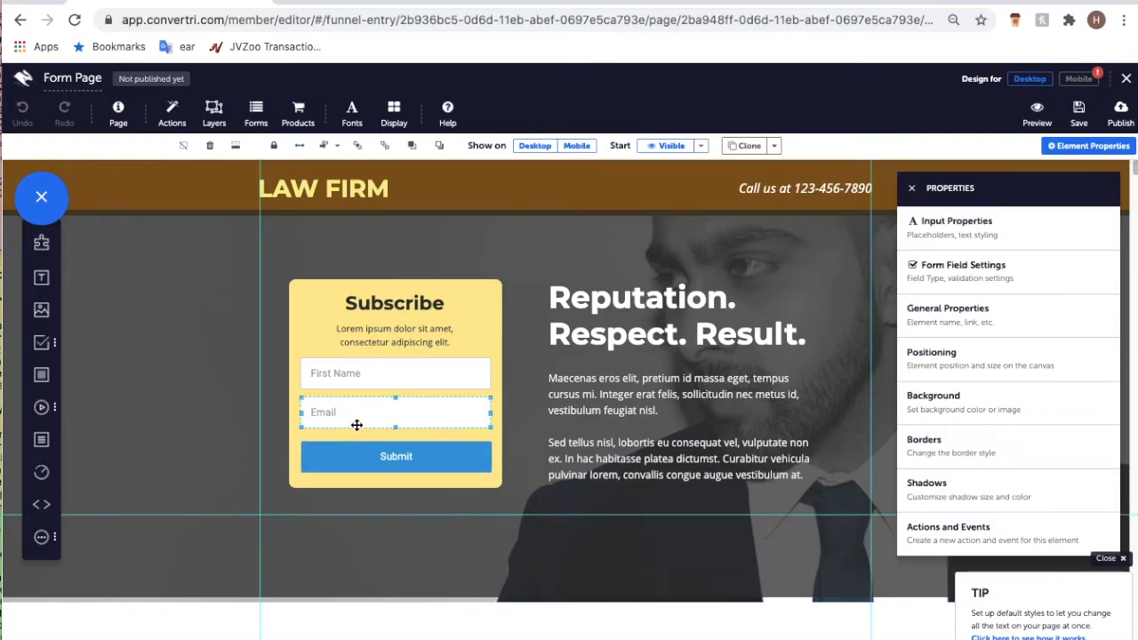
click(363, 456)
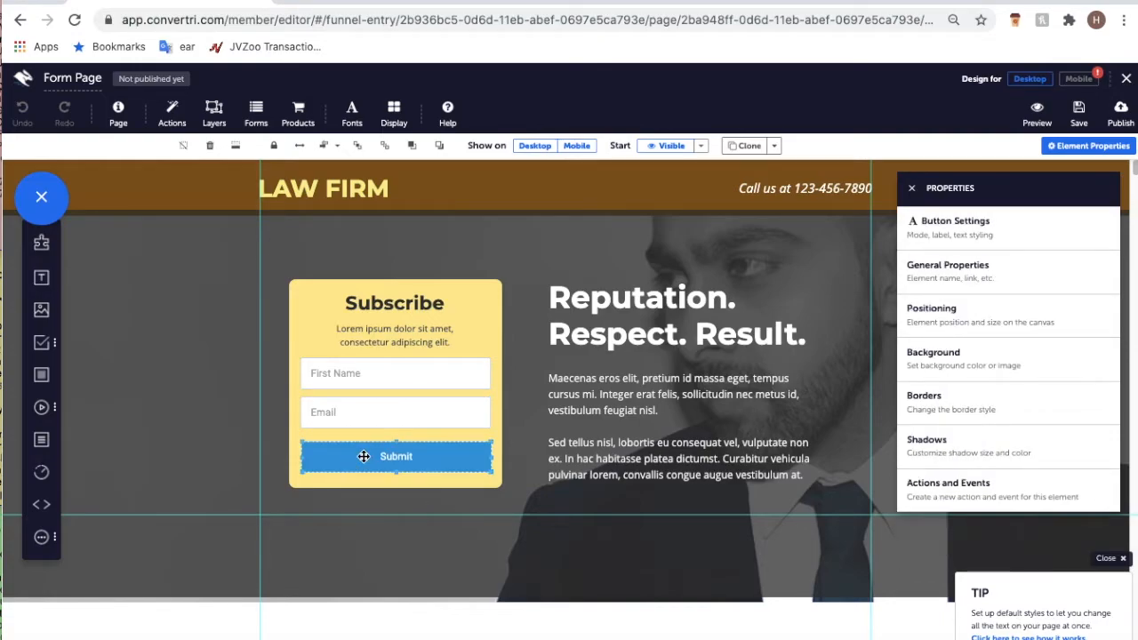
click(351, 372)
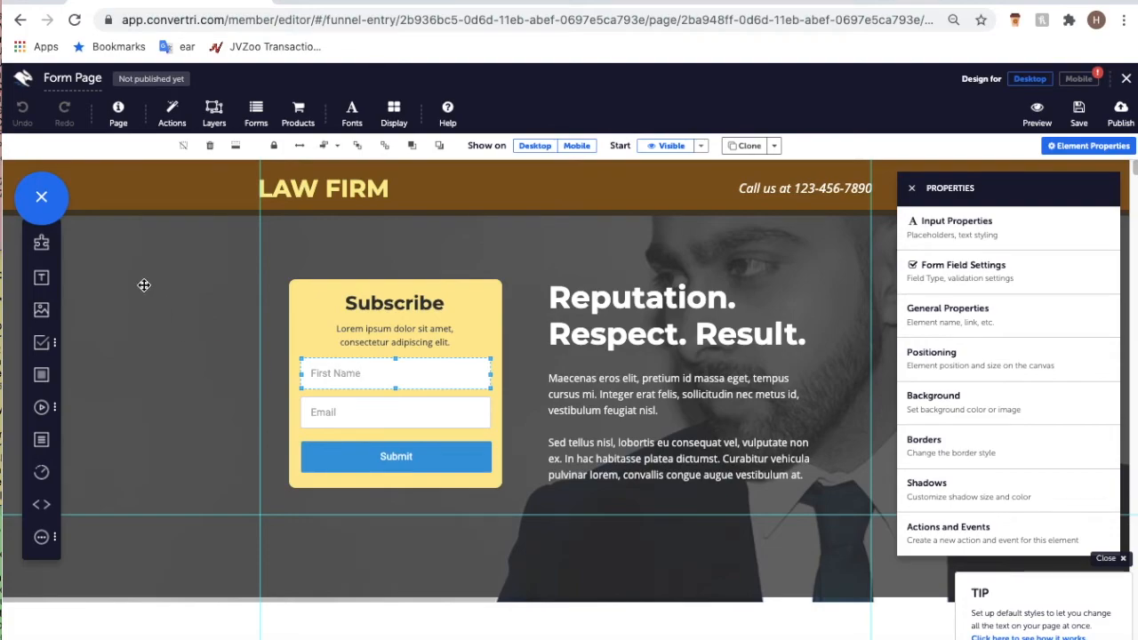
click(381, 402)
click(41, 342)
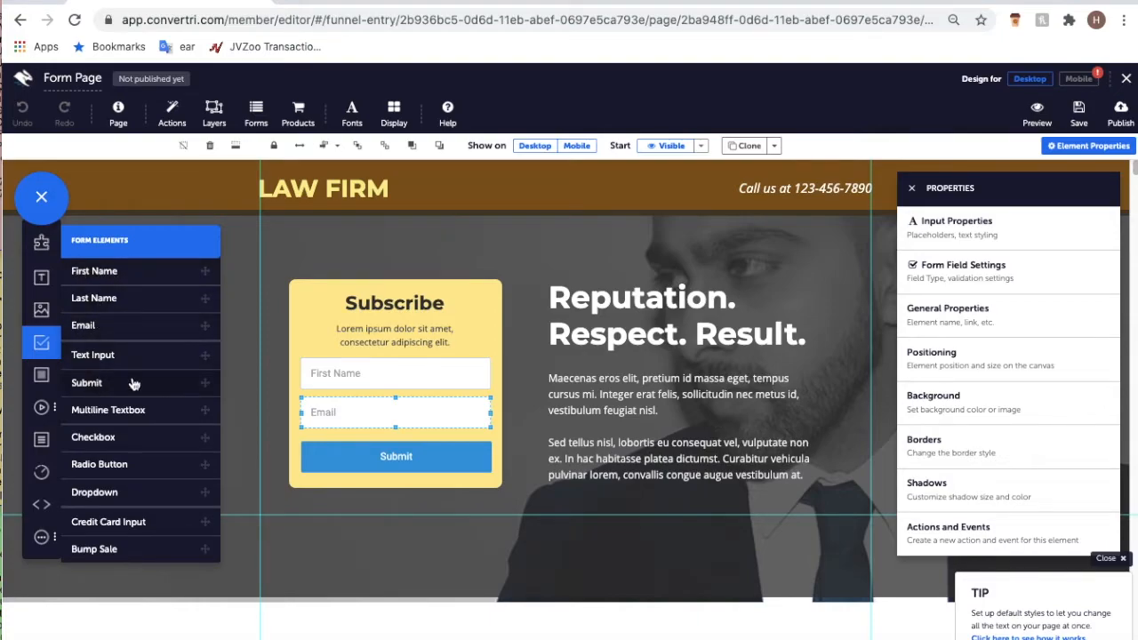
click(361, 460)
click(372, 425)
click(368, 461)
click(372, 427)
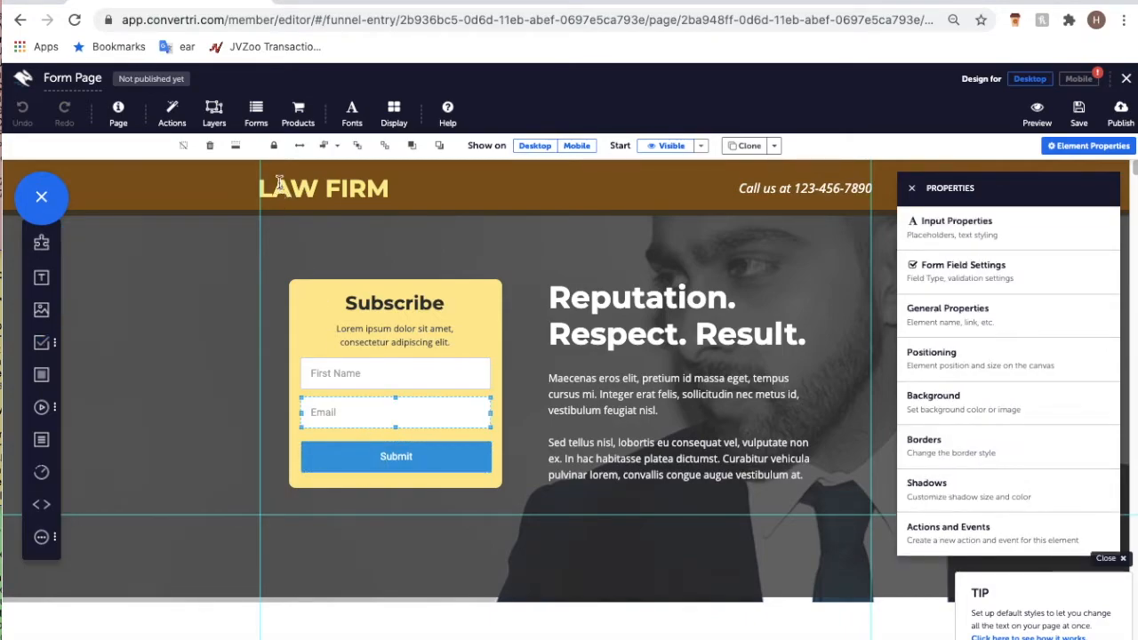
Configure the page's form to send prospects to the MailerLite autoresponder group "Group 2: Dogs".
click(258, 114)
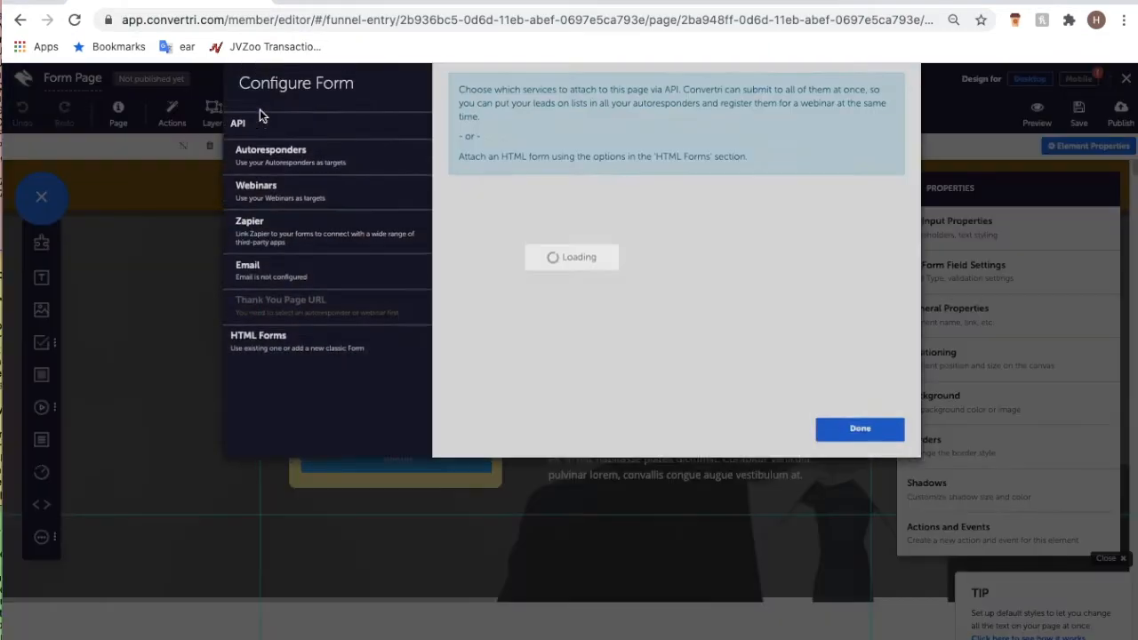
click(309, 186)
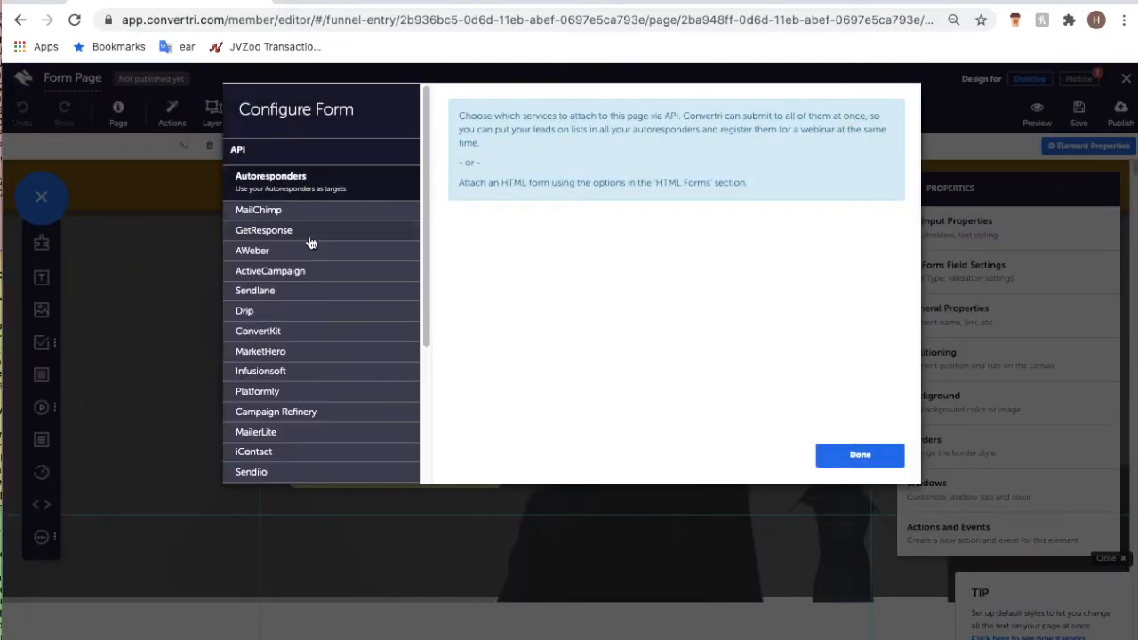
click(300, 432)
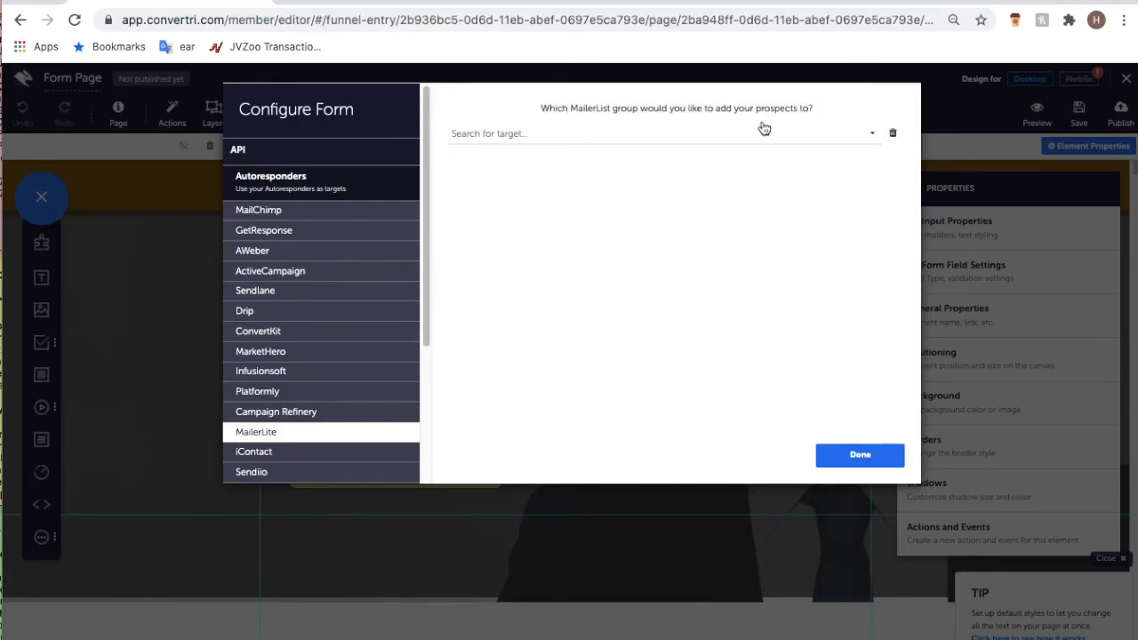
click(735, 141)
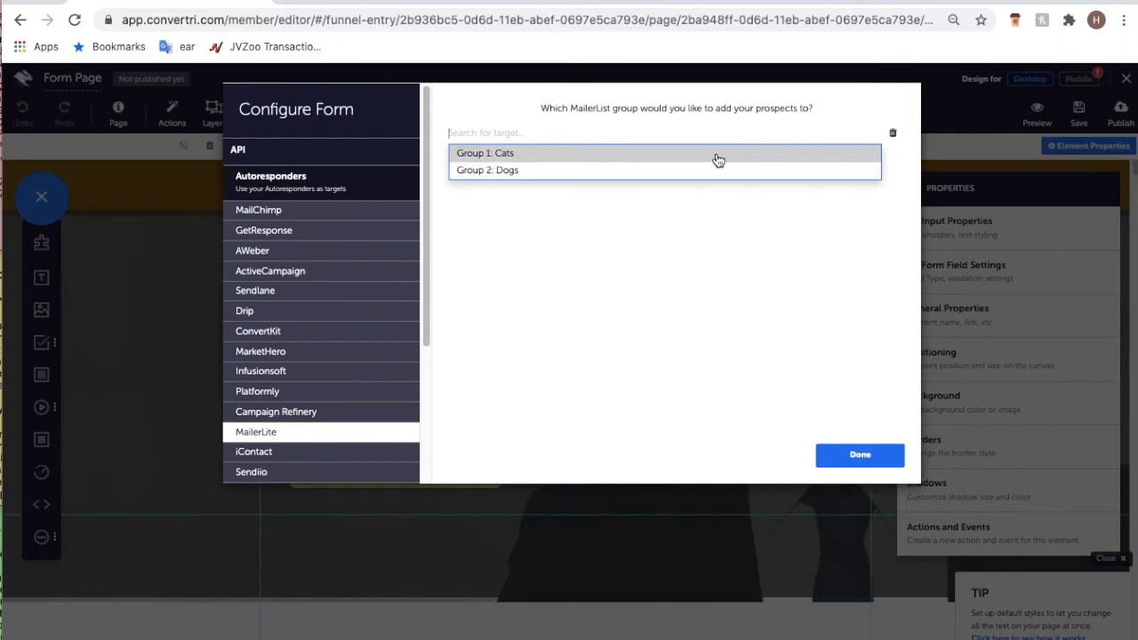
click(717, 171)
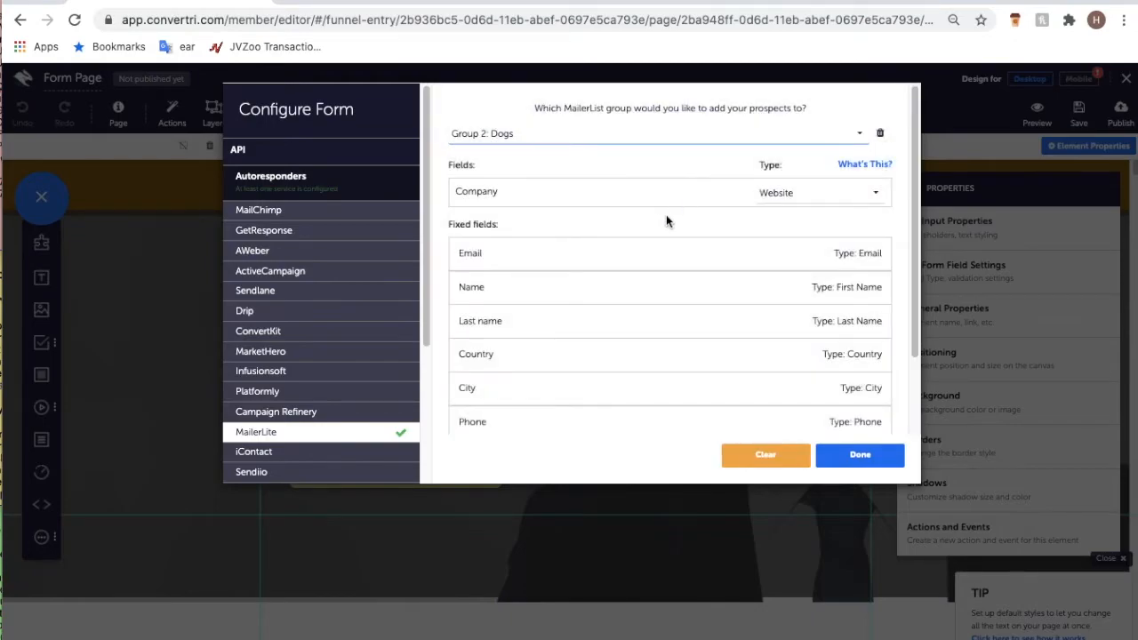
Examine the MailerLite group's custom and fixed fields and the type each one is mapped to.
scroll(665, 220, down, 2)
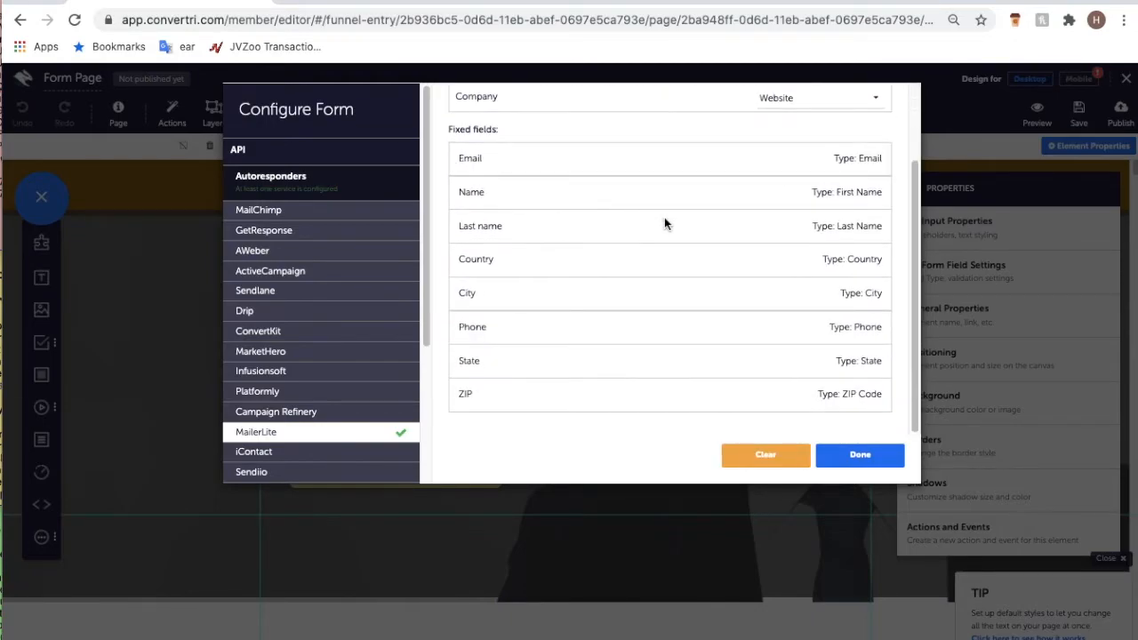
scroll(664, 223, up, 2)
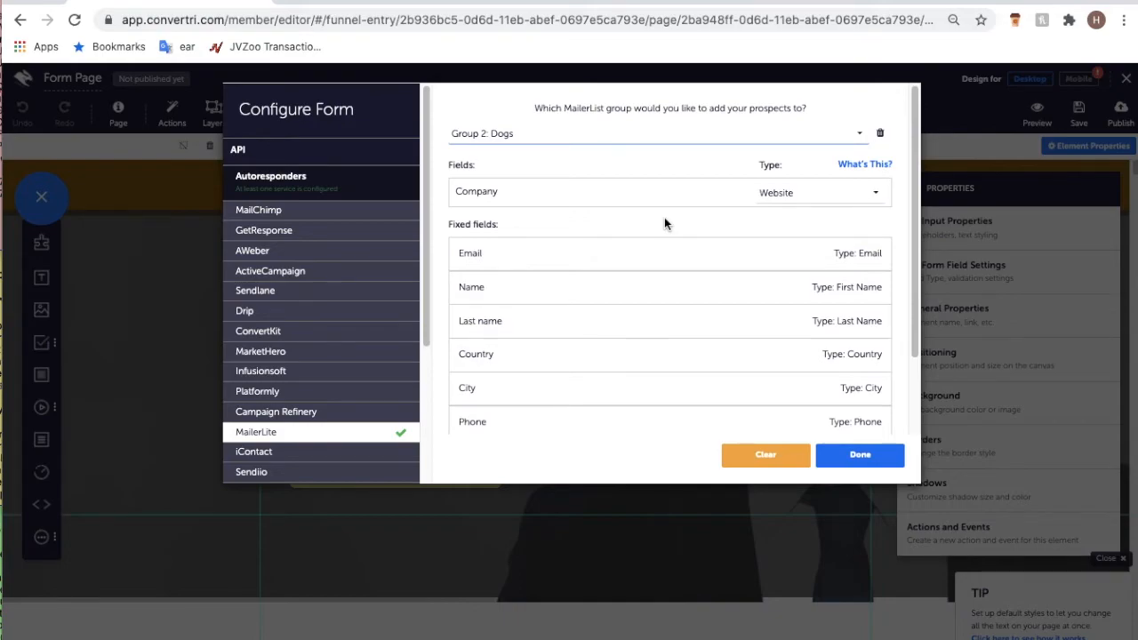
drag(454, 224, 470, 224)
click(472, 189)
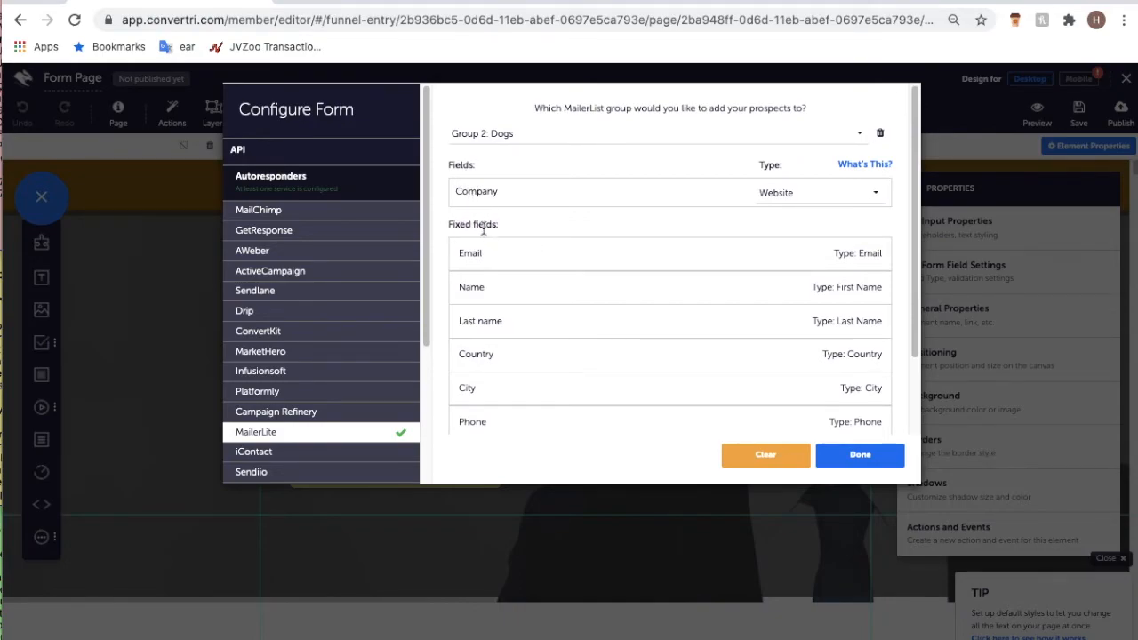
scroll(475, 389, down, 2)
scroll(477, 388, up, 2)
scroll(699, 298, down, 1)
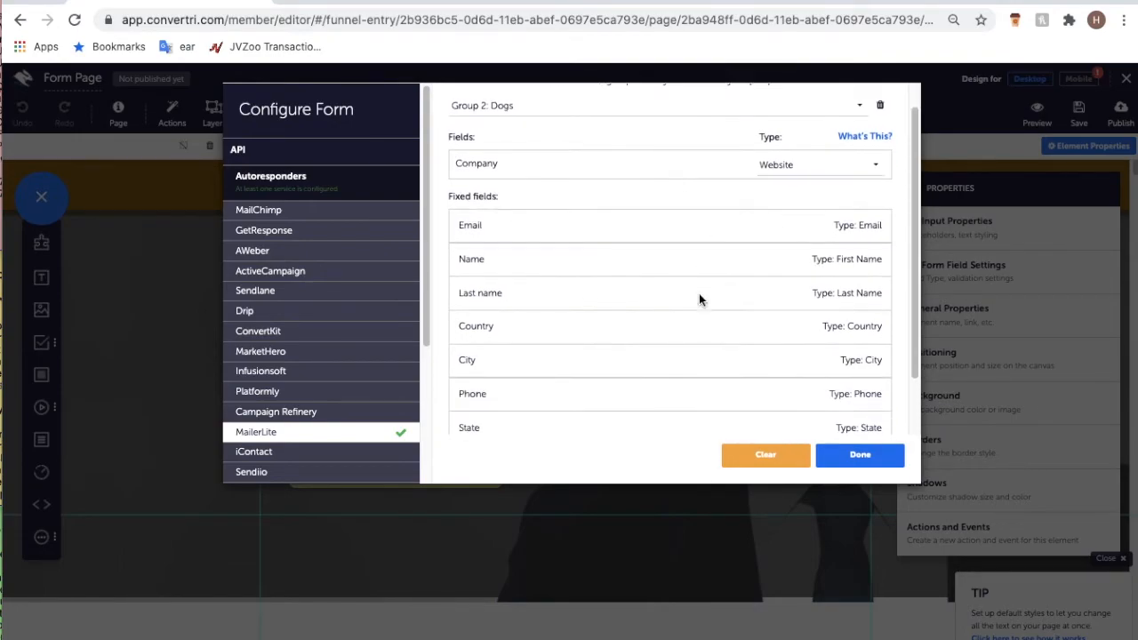
scroll(502, 222, down, 1)
scroll(502, 223, down, 1)
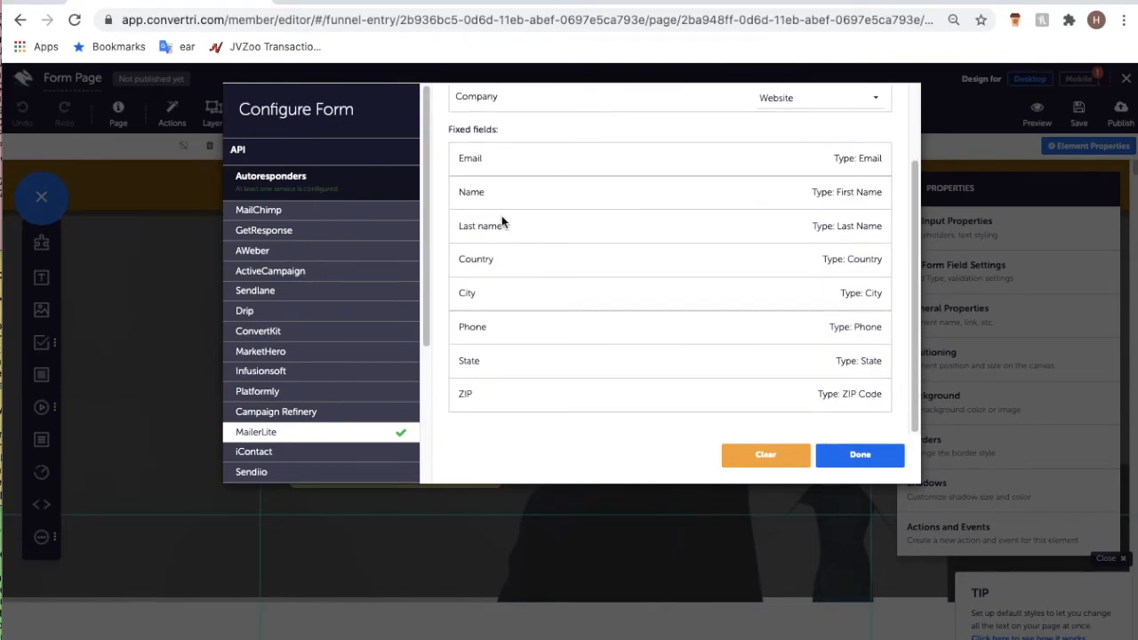
scroll(494, 208, up, 1)
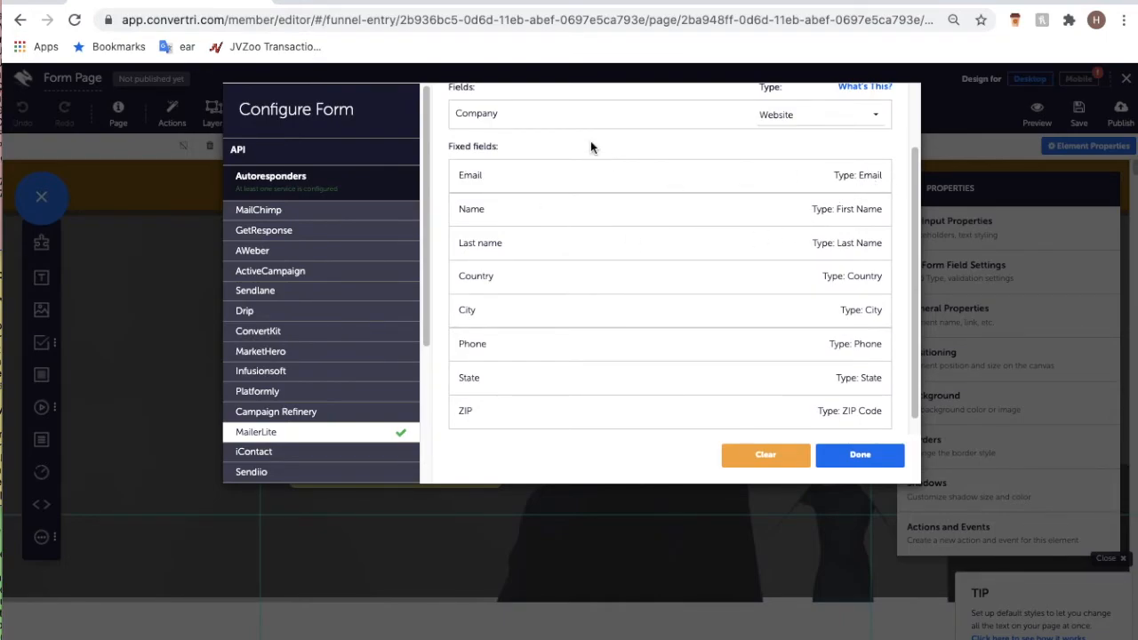
scroll(594, 144, up, 2)
drag(461, 193, 490, 194)
click(489, 194)
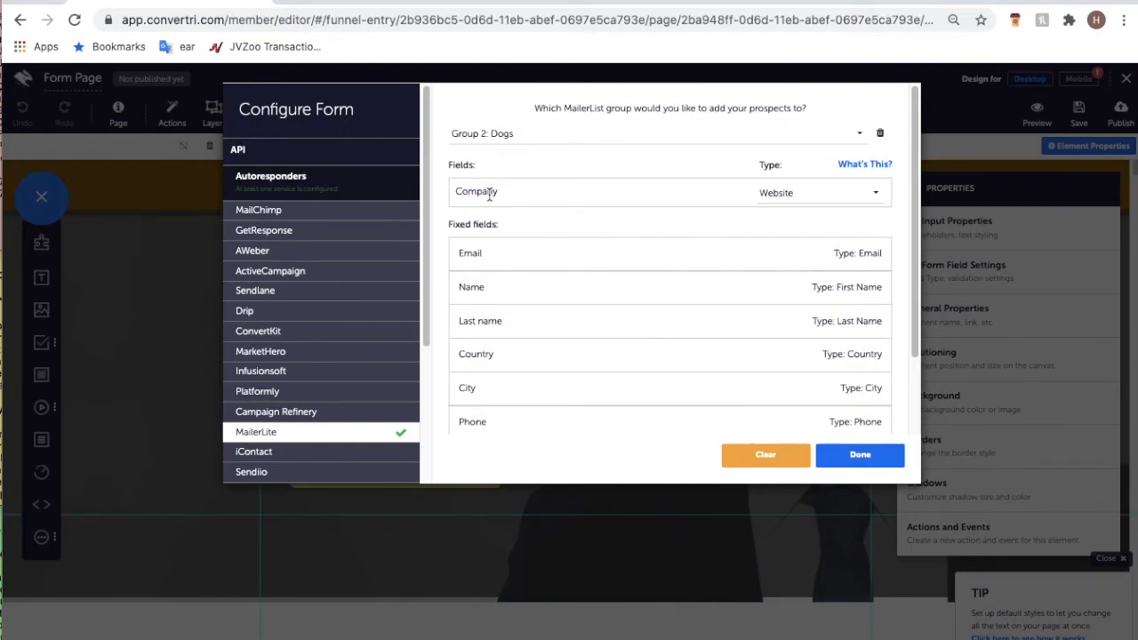
Set the Company field's type to [None] and restore it to Website.
click(785, 197)
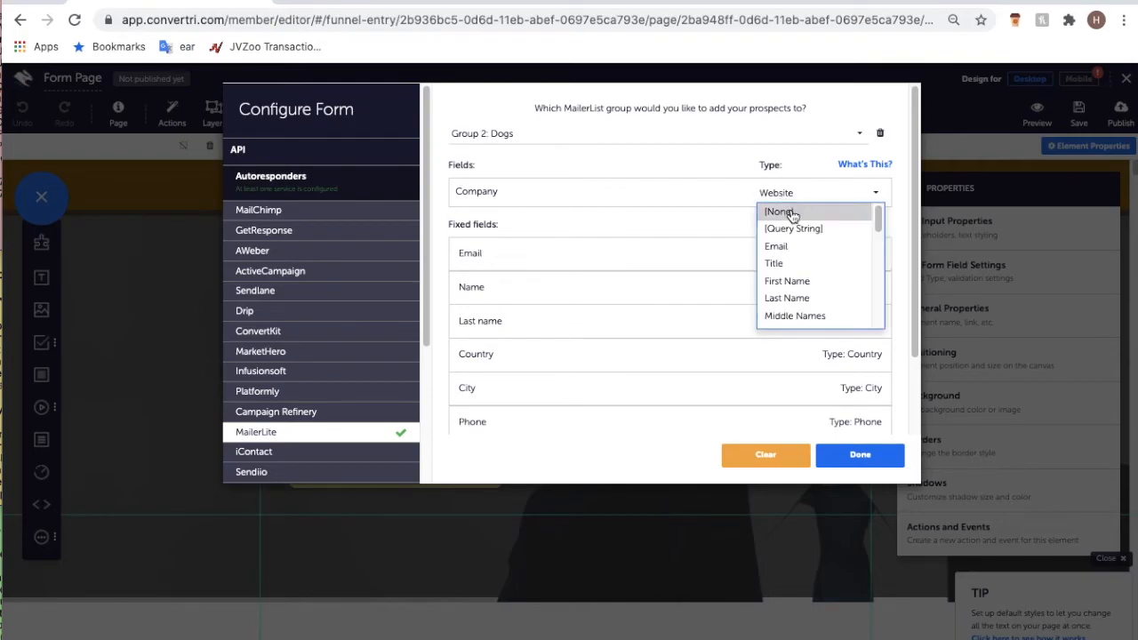
click(790, 207)
click(790, 195)
scroll(793, 241, down, 5)
scroll(793, 241, down, 5)
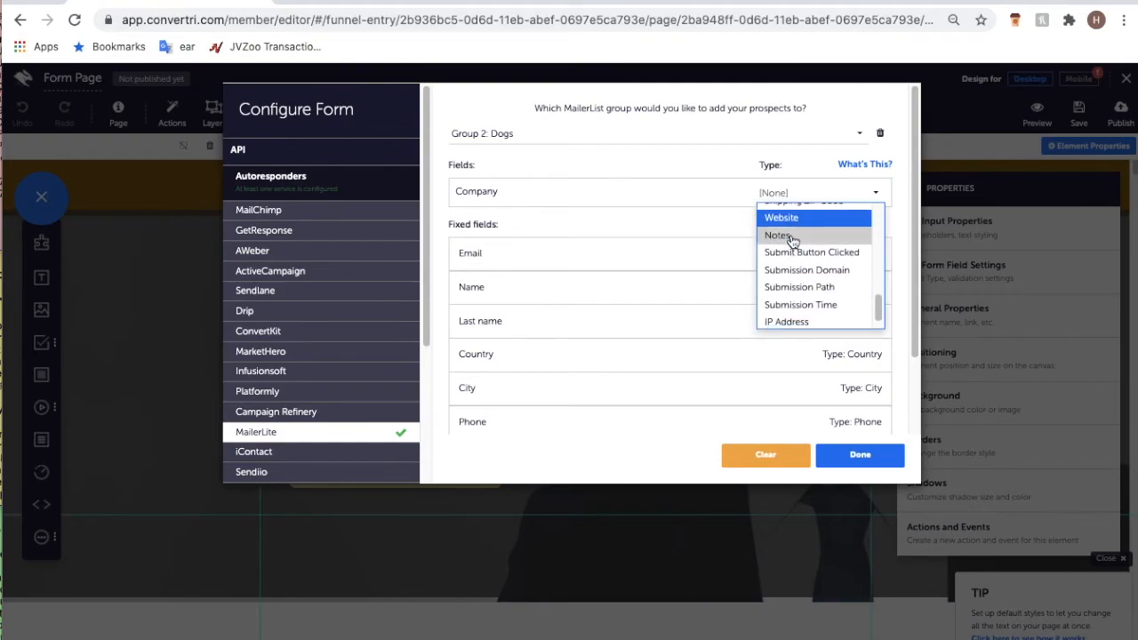
scroll(792, 241, up, 1)
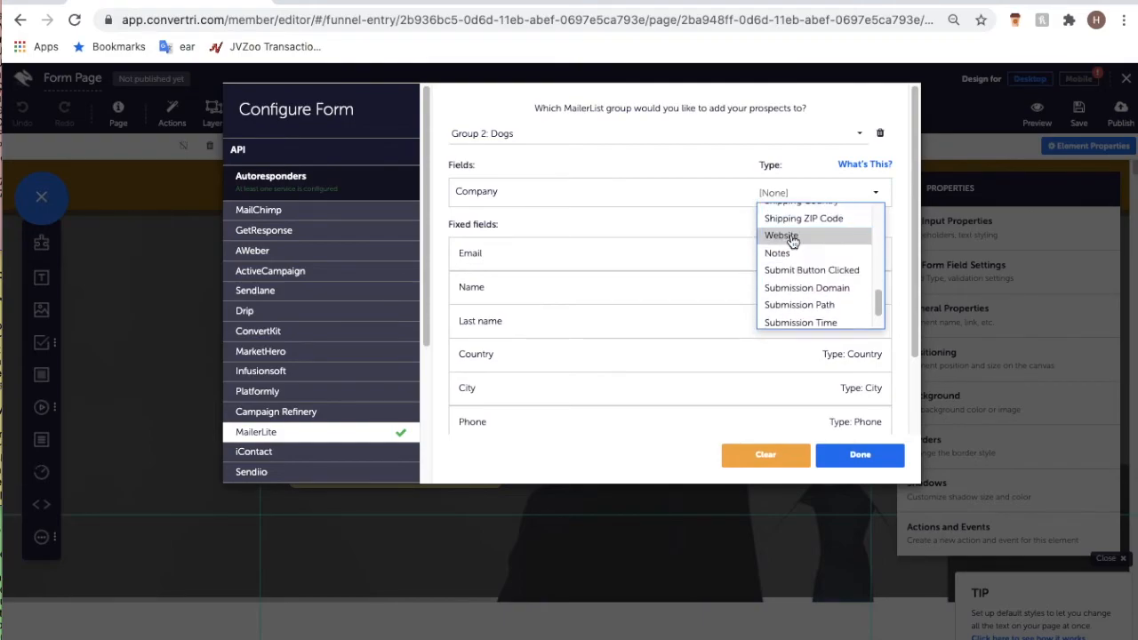
click(791, 234)
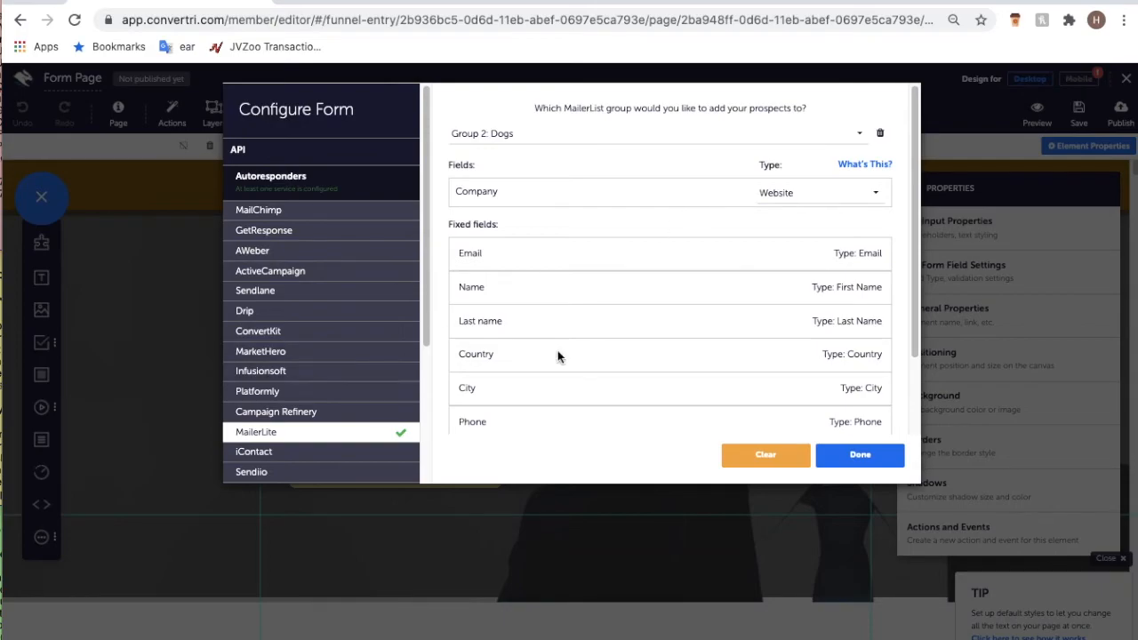
scroll(737, 286, down, 2)
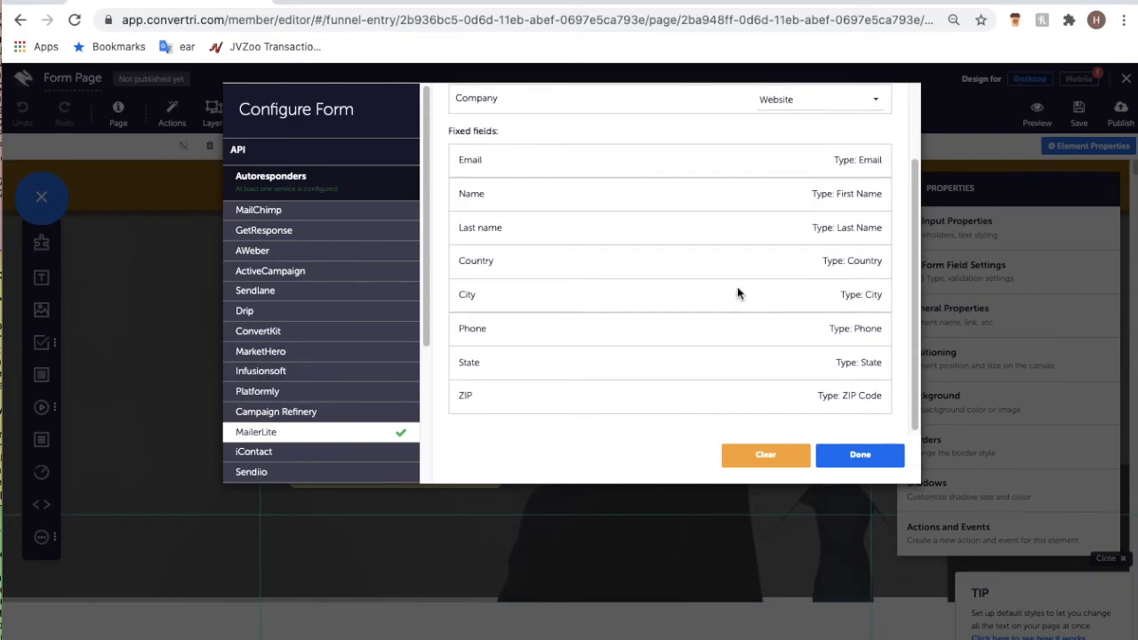
Switch the Thank You Page URL option "Stay on page - don't redirect" on and back off, and finish the form configuration keeping its redirect URL.
scroll(395, 296, down, 3)
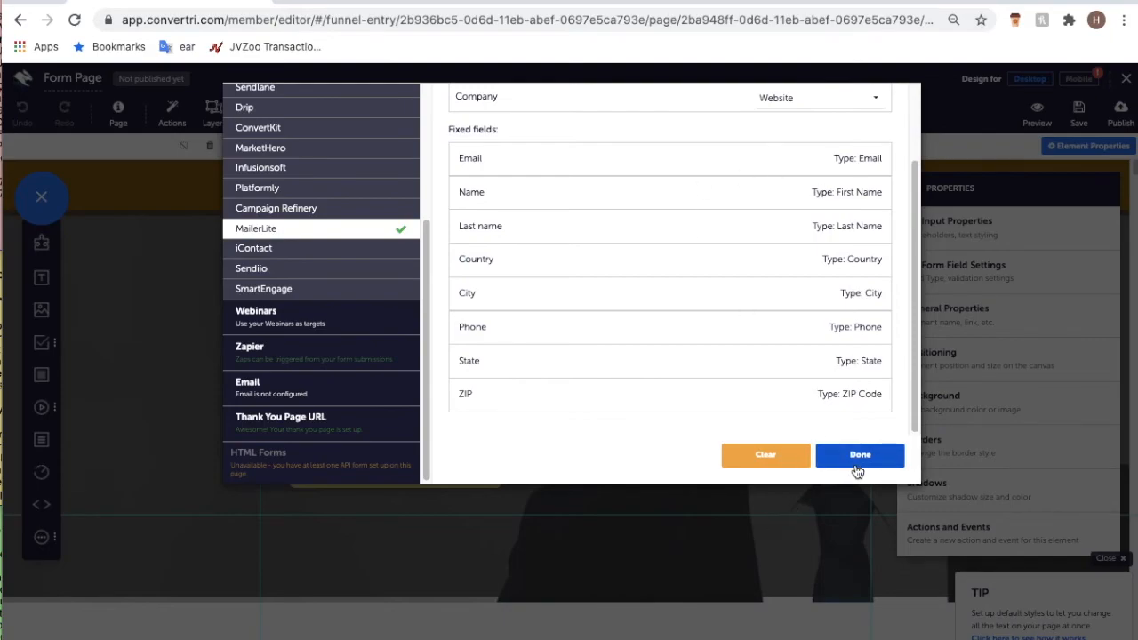
click(382, 425)
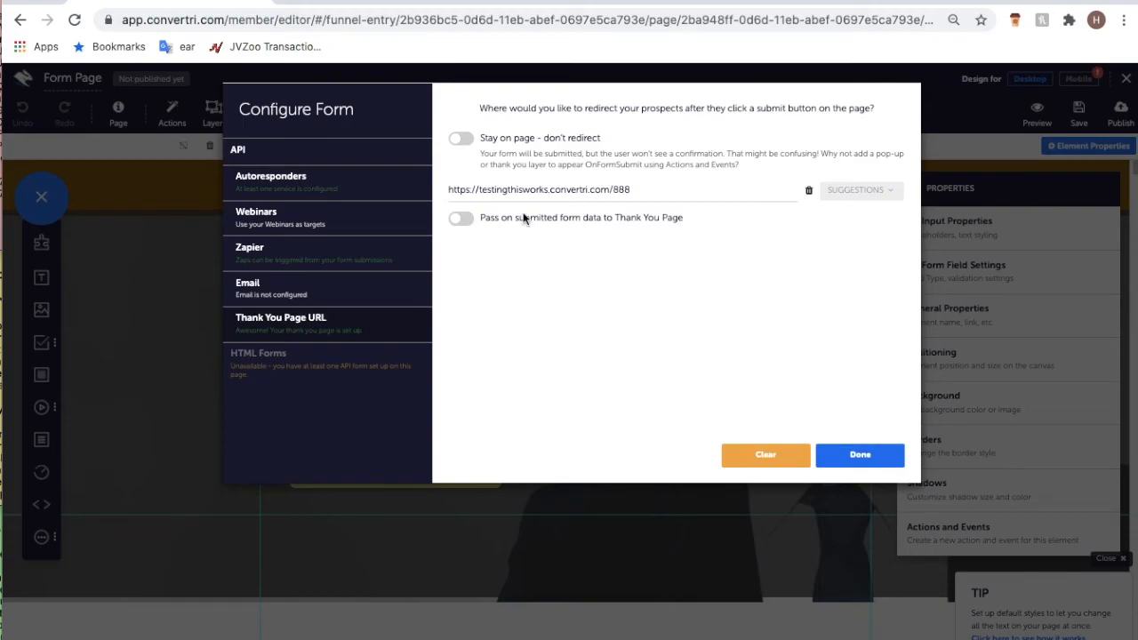
click(463, 141)
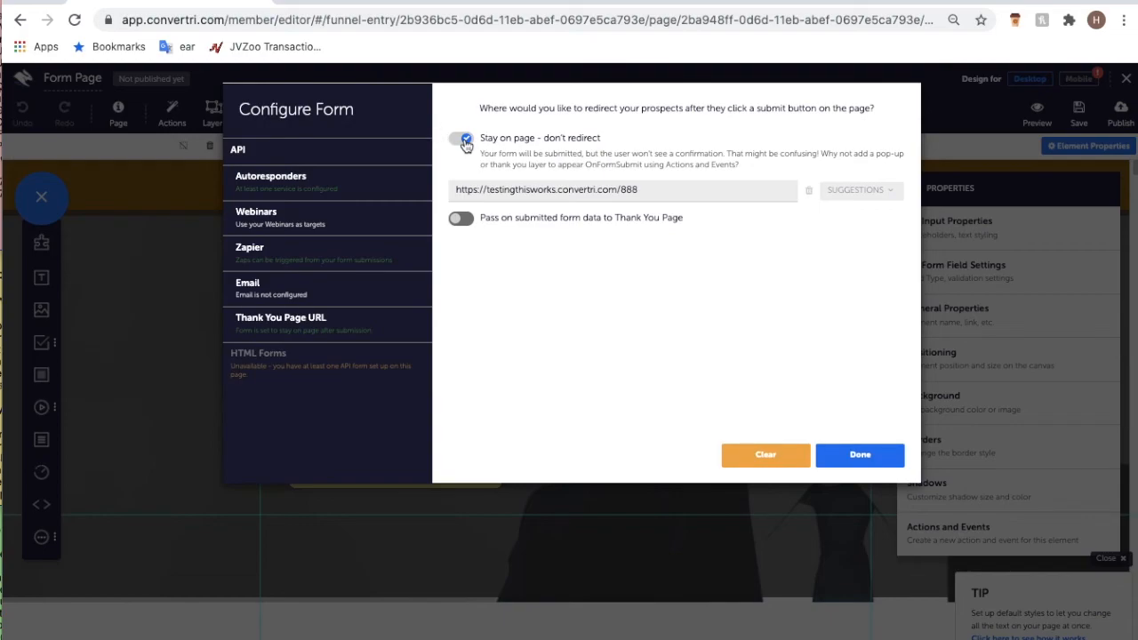
click(463, 140)
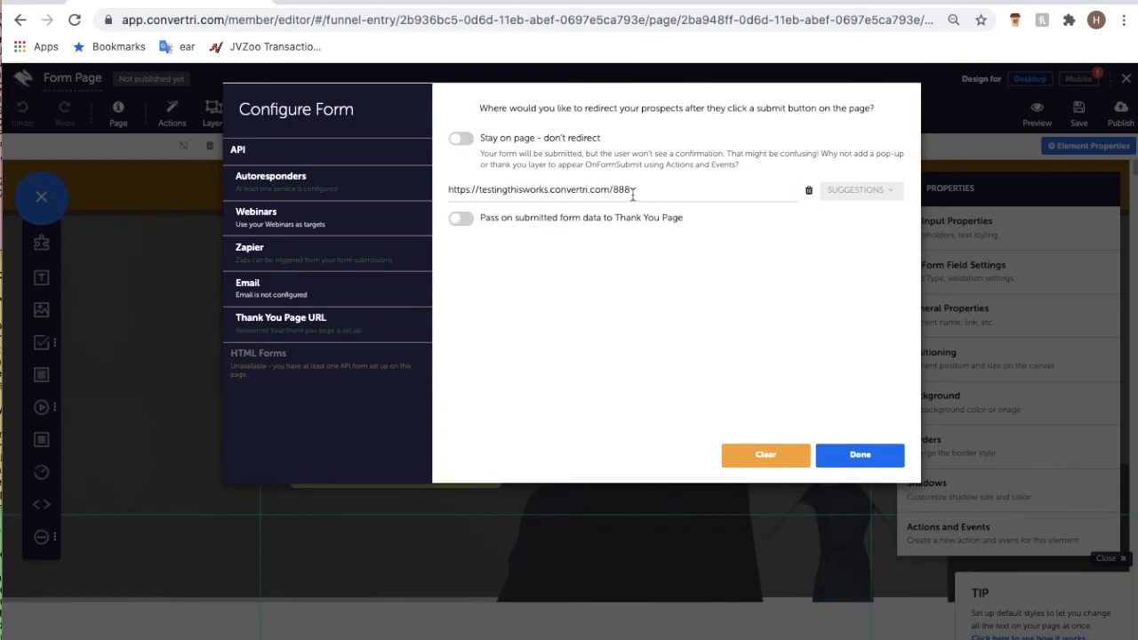
click(633, 193)
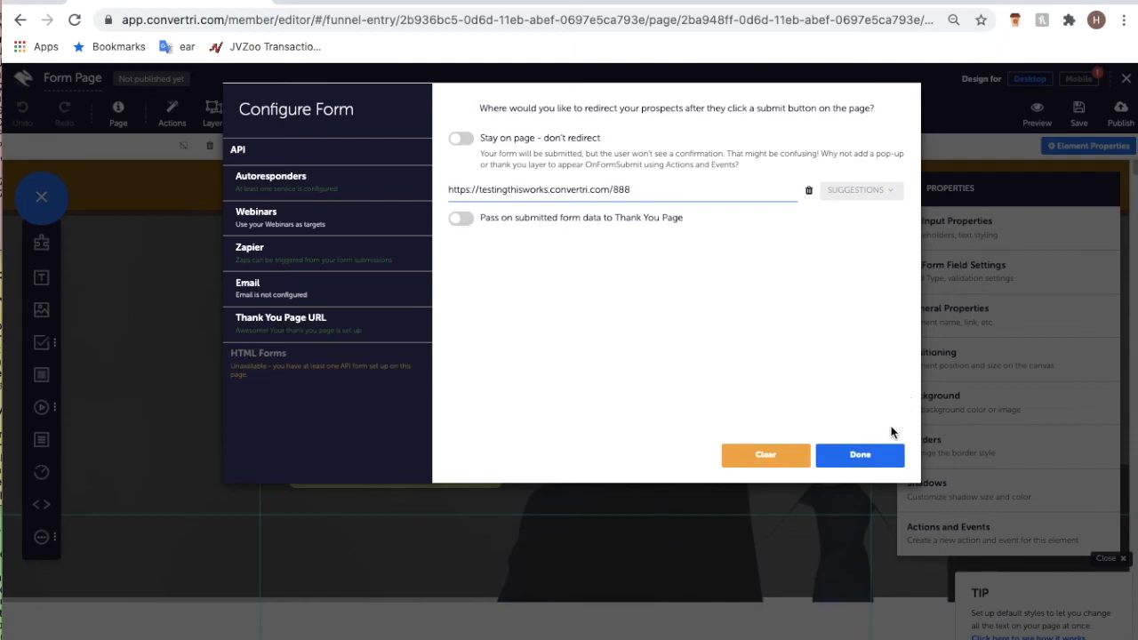
click(859, 455)
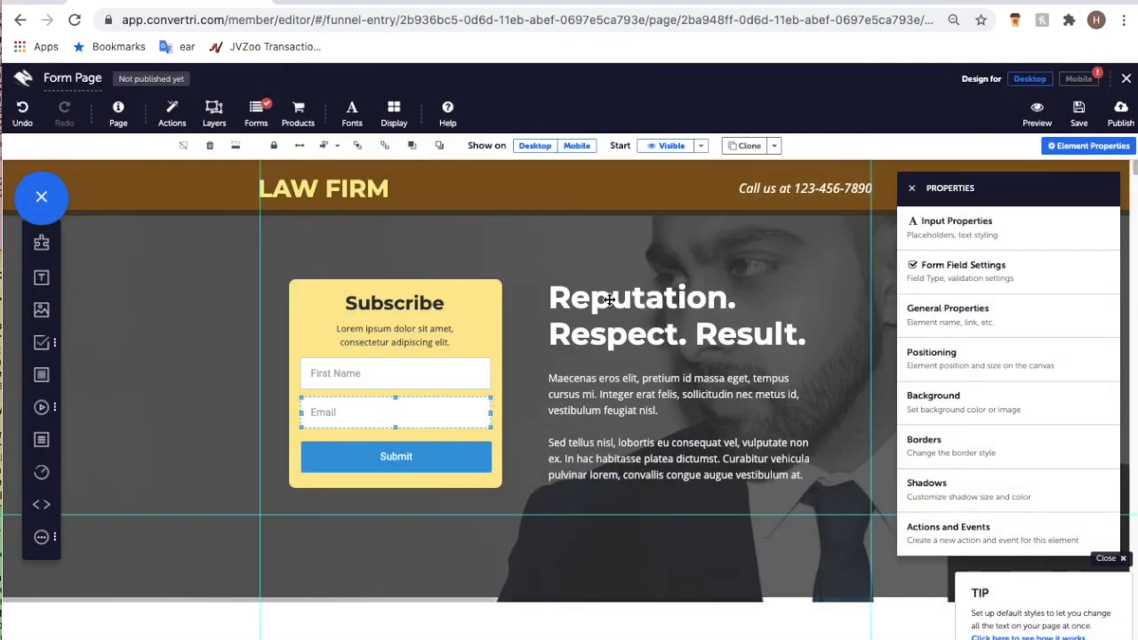